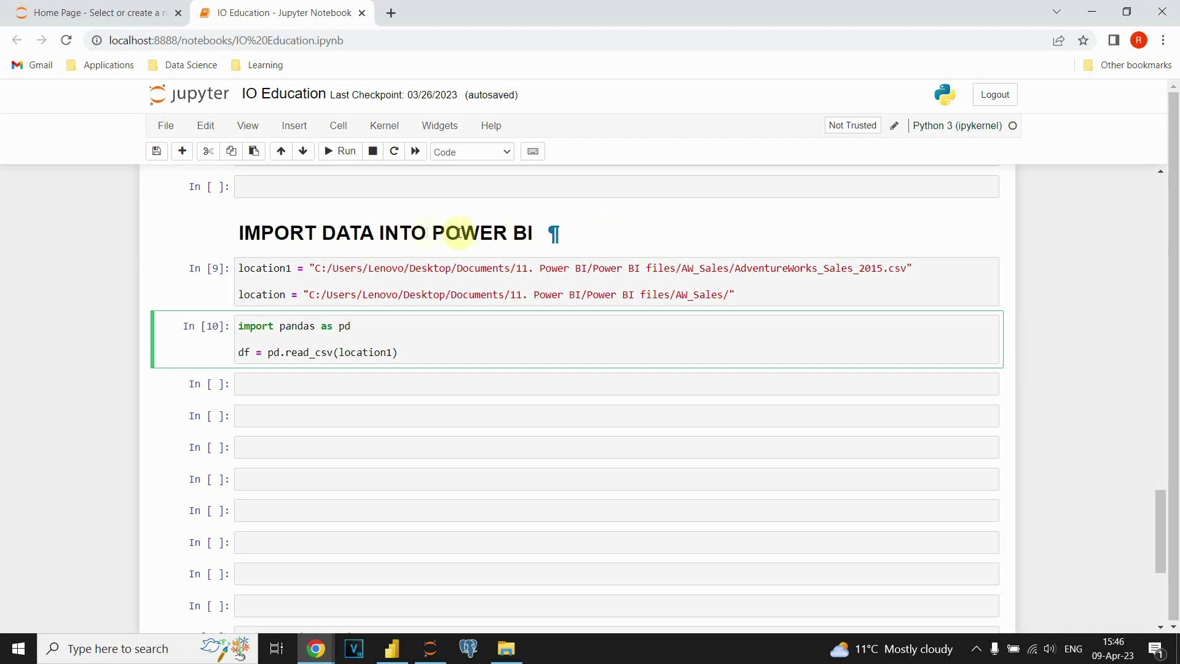
In the notebook, highlight the location1 path to the AdventureWorks_Sales_2015 CSV.
double_click(262, 268)
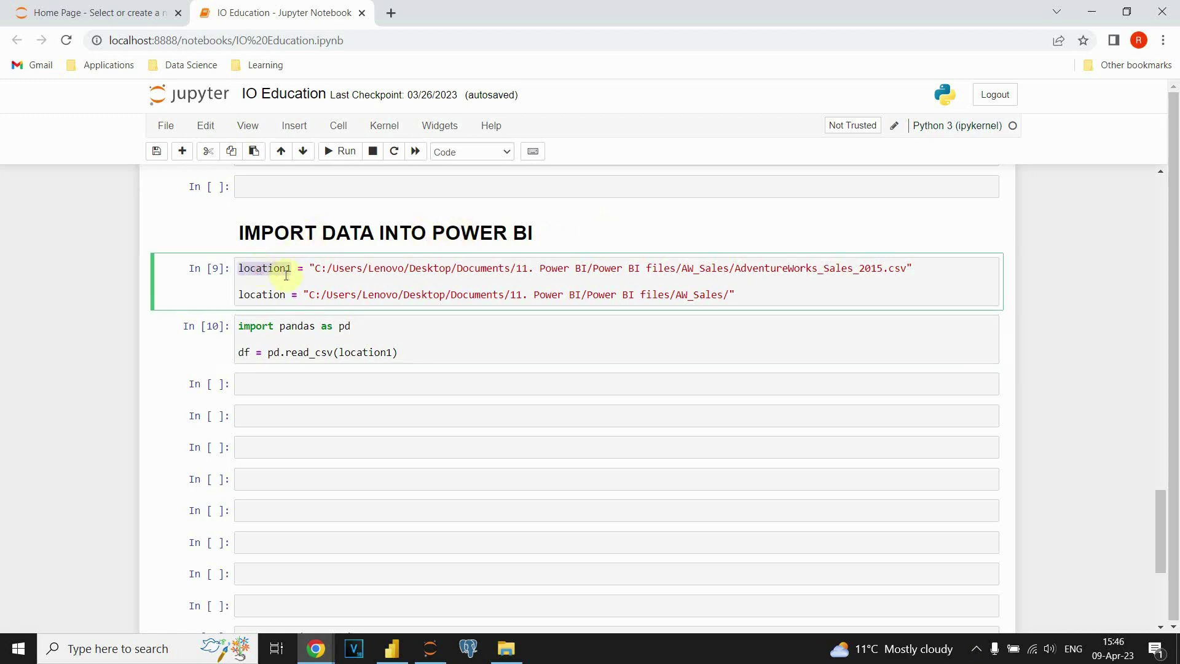
click(308, 267)
drag(239, 268, 984, 273)
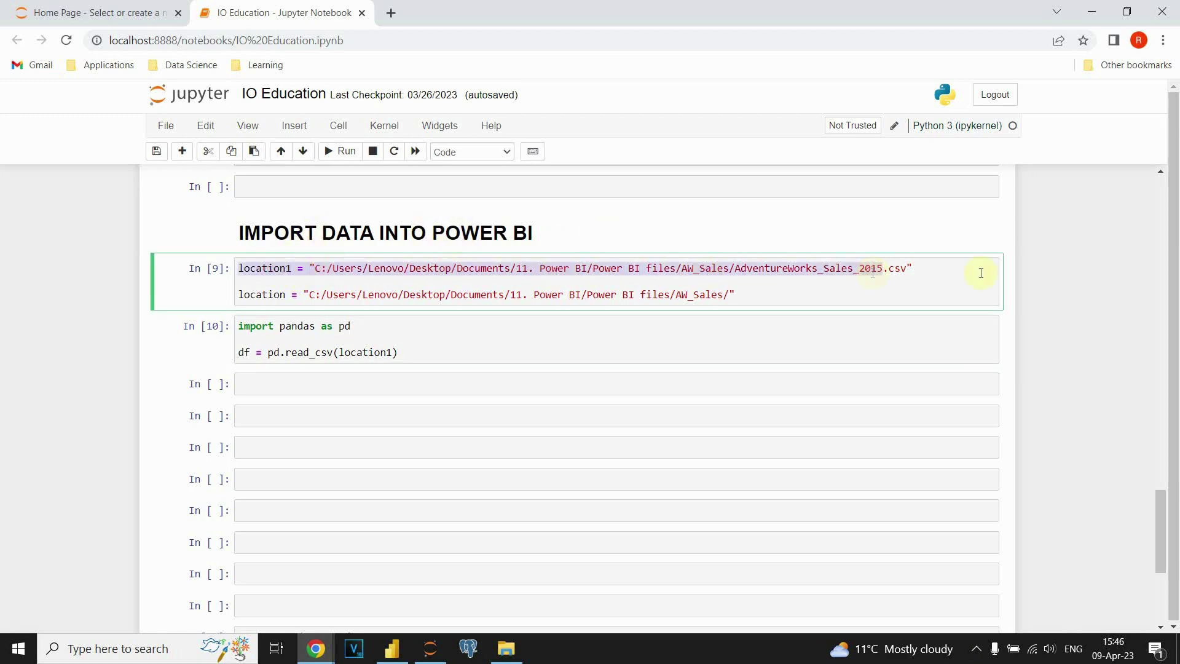
click(920, 268)
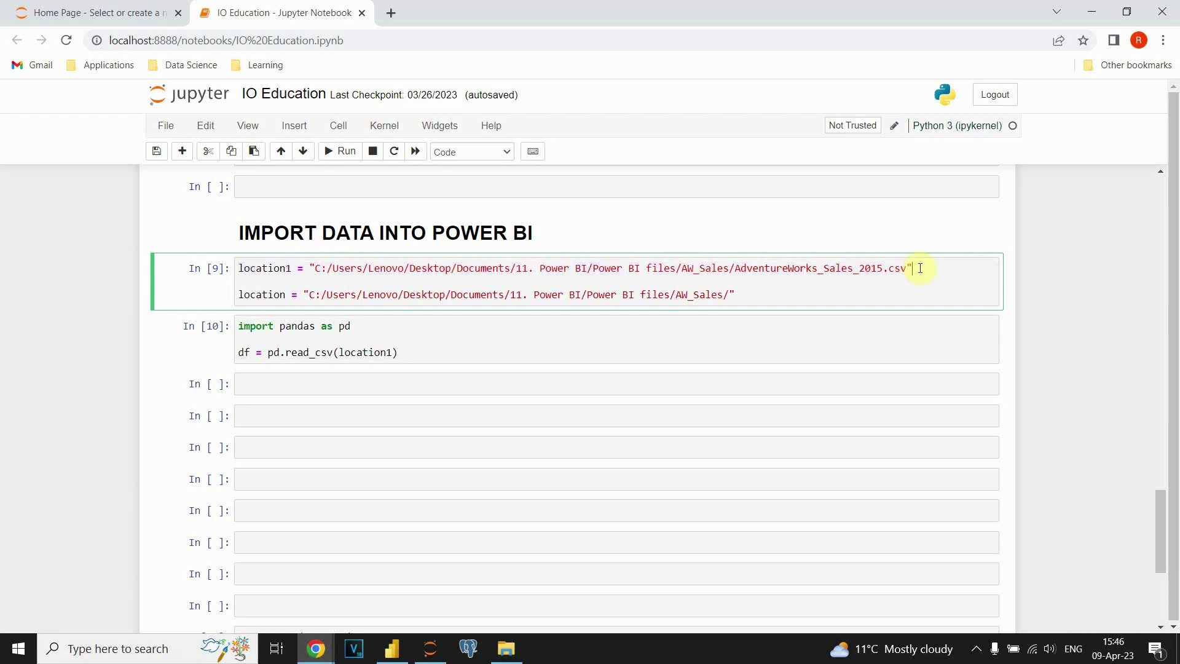
double_click(789, 267)
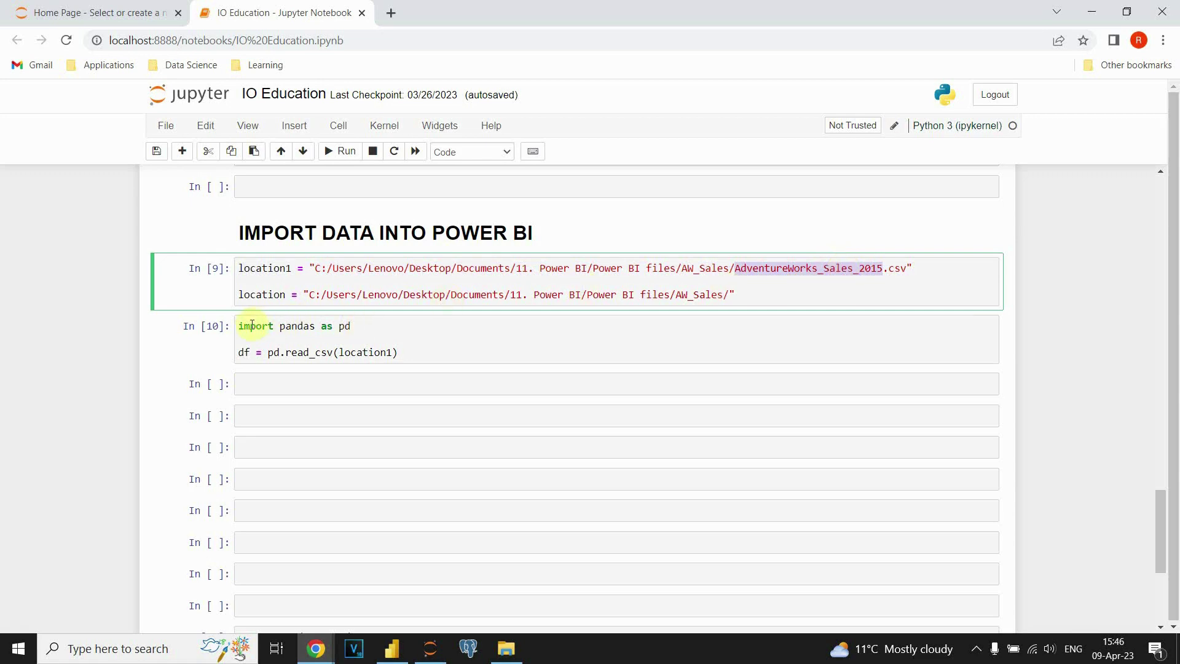
In Power BI Desktop, bring up the full Get Data connector catalogue via Get data > More.
click(392, 648)
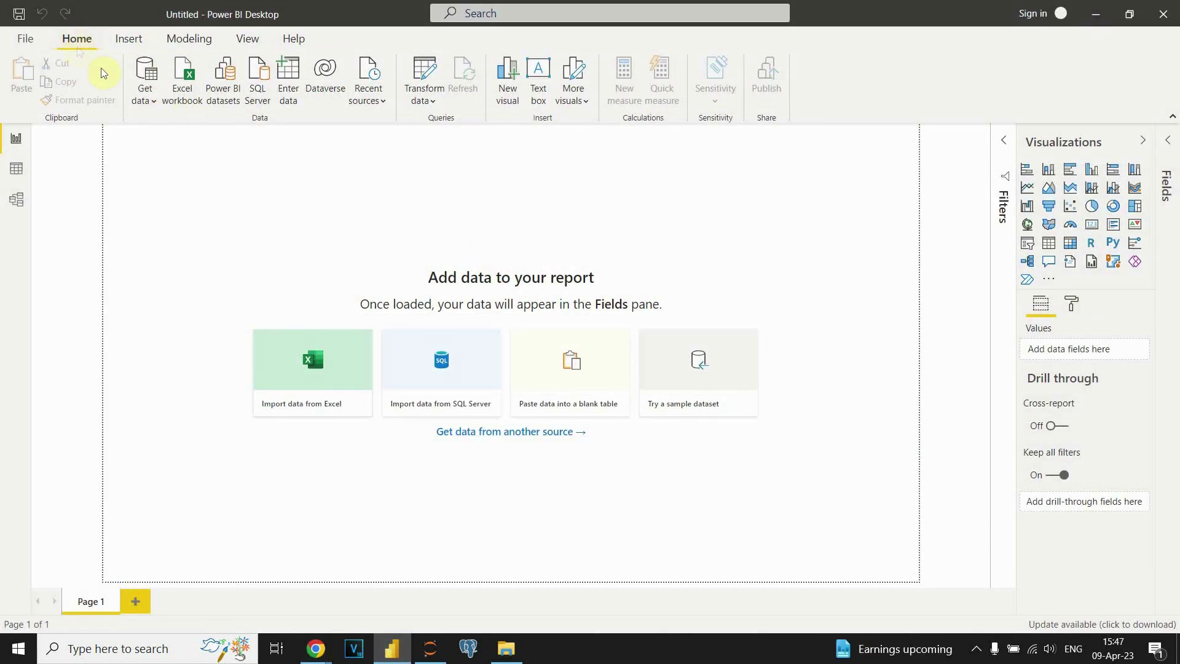
click(146, 98)
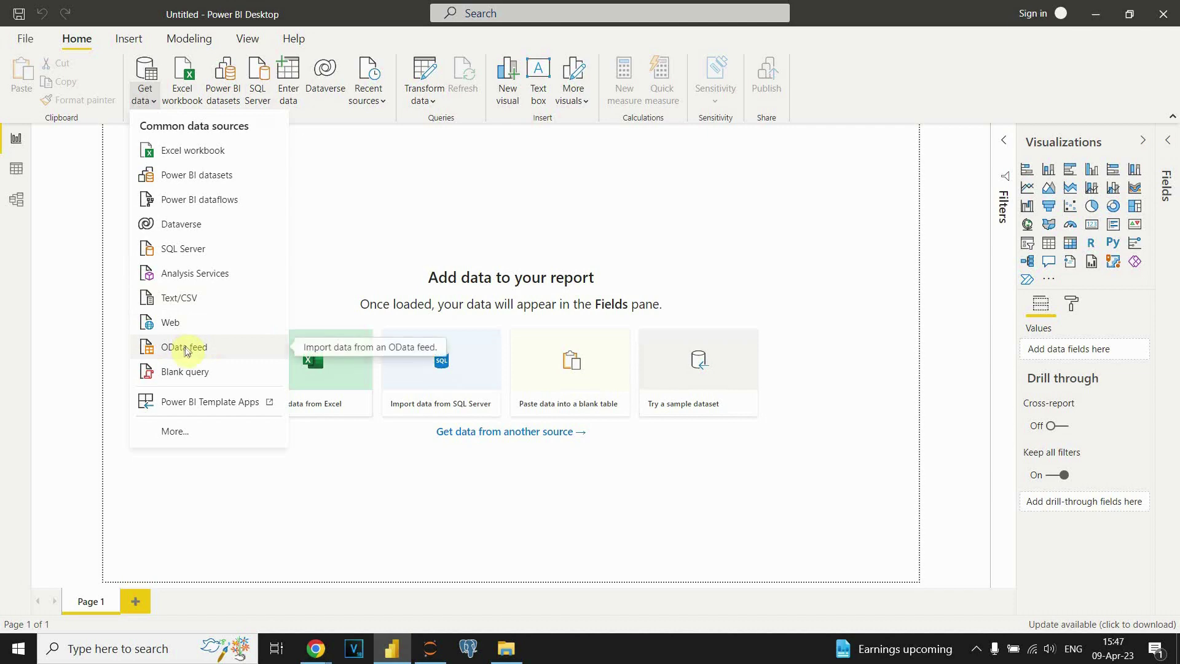
click(187, 436)
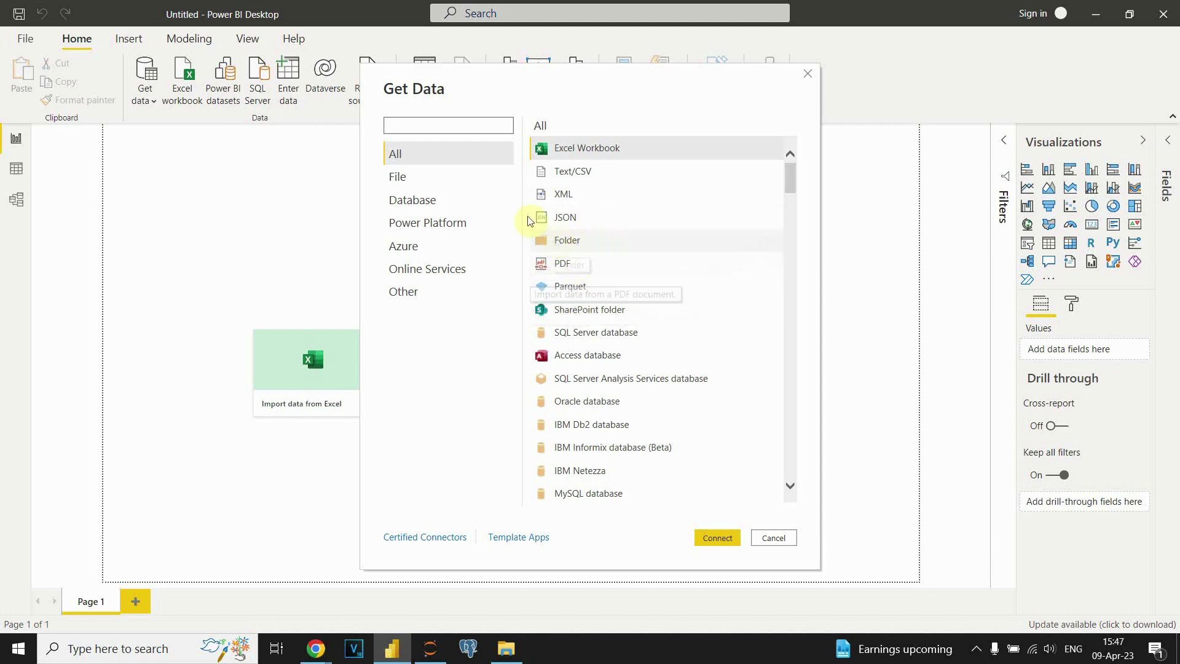
Connect with the Python script connector from the Other category.
click(405, 294)
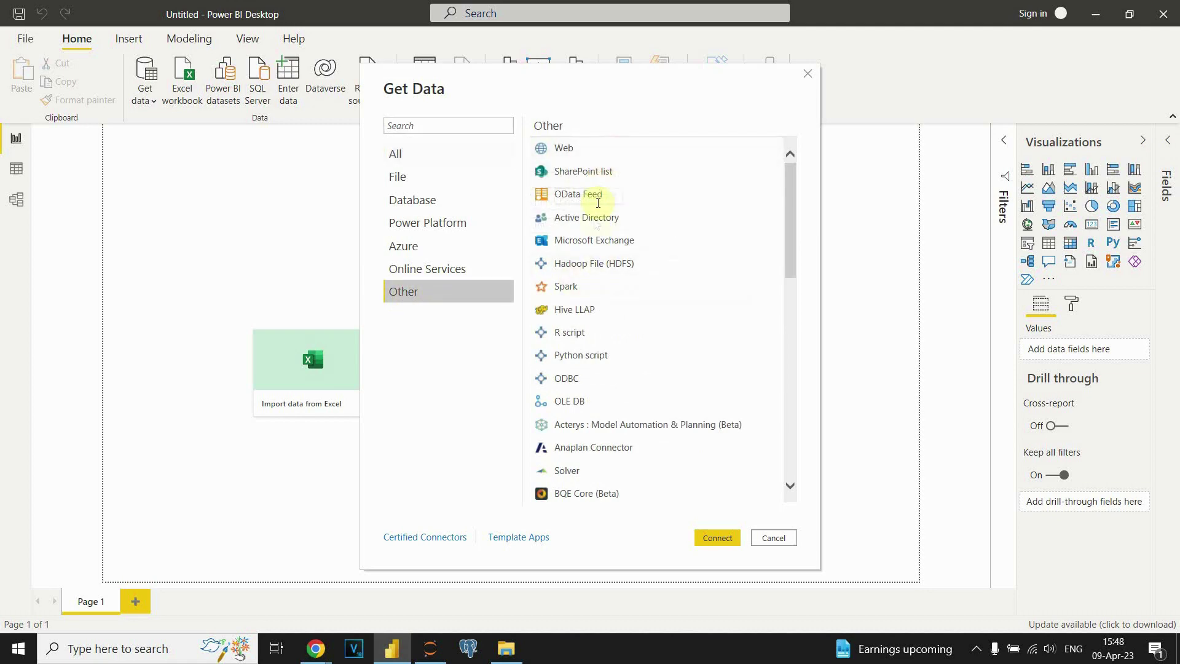
click(580, 355)
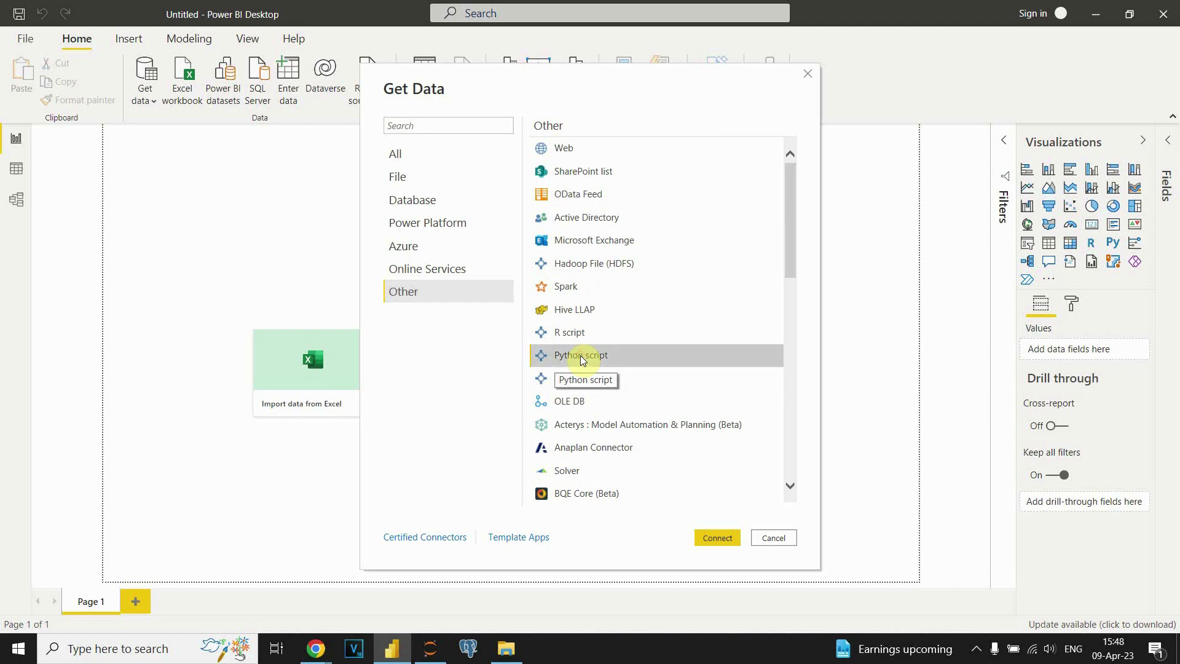
click(716, 538)
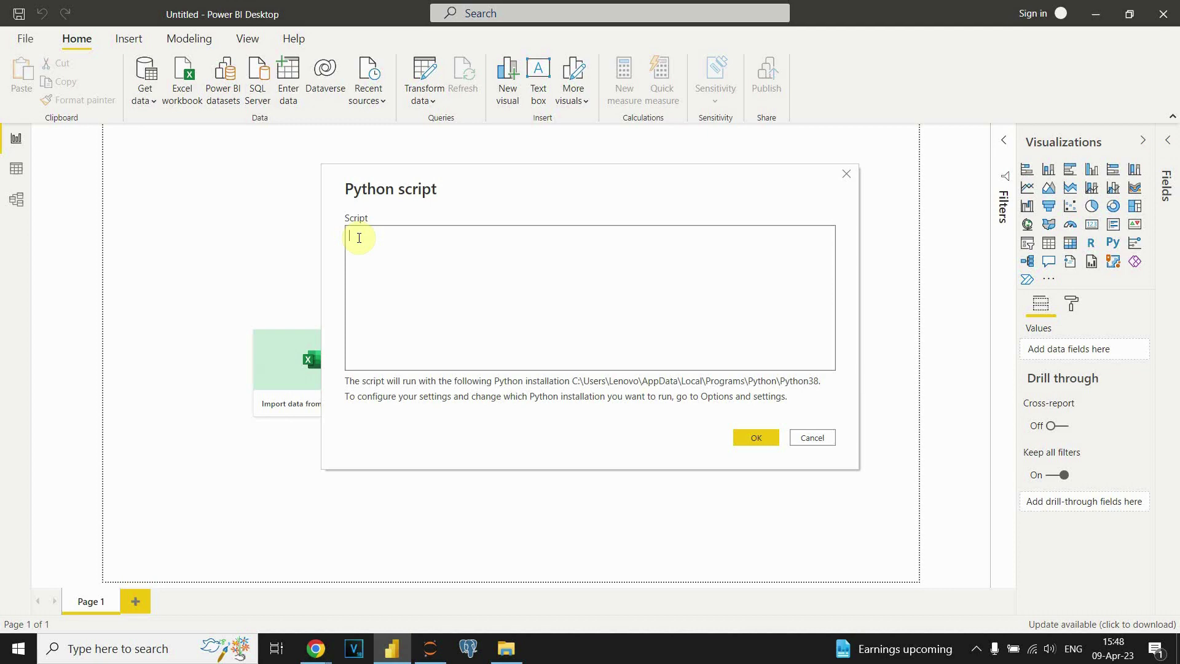
Copy the location1 file path line from the Jupyter notebook into the Python script.
click(313, 646)
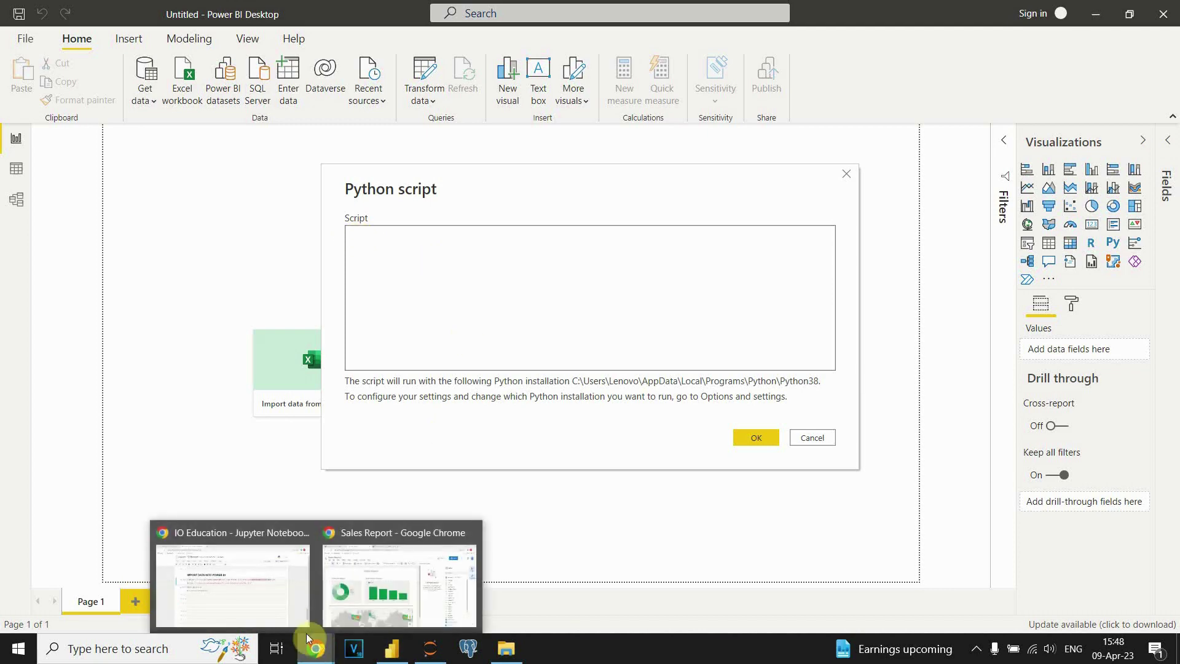
click(256, 583)
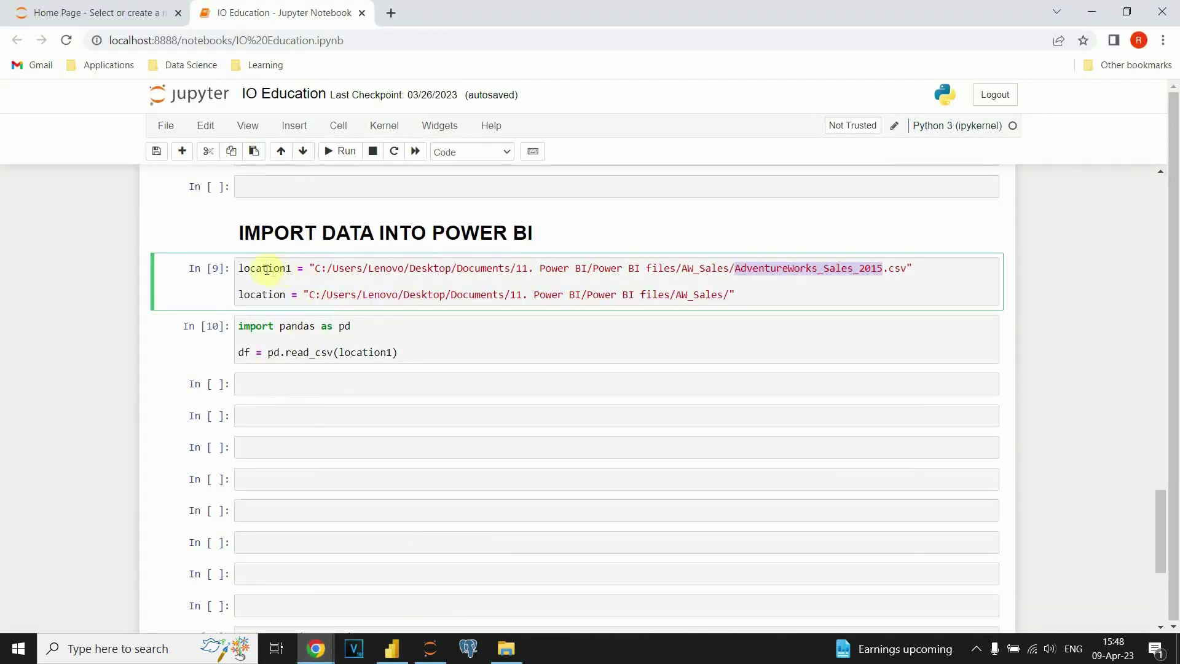
drag(267, 268, 870, 295)
click(952, 262)
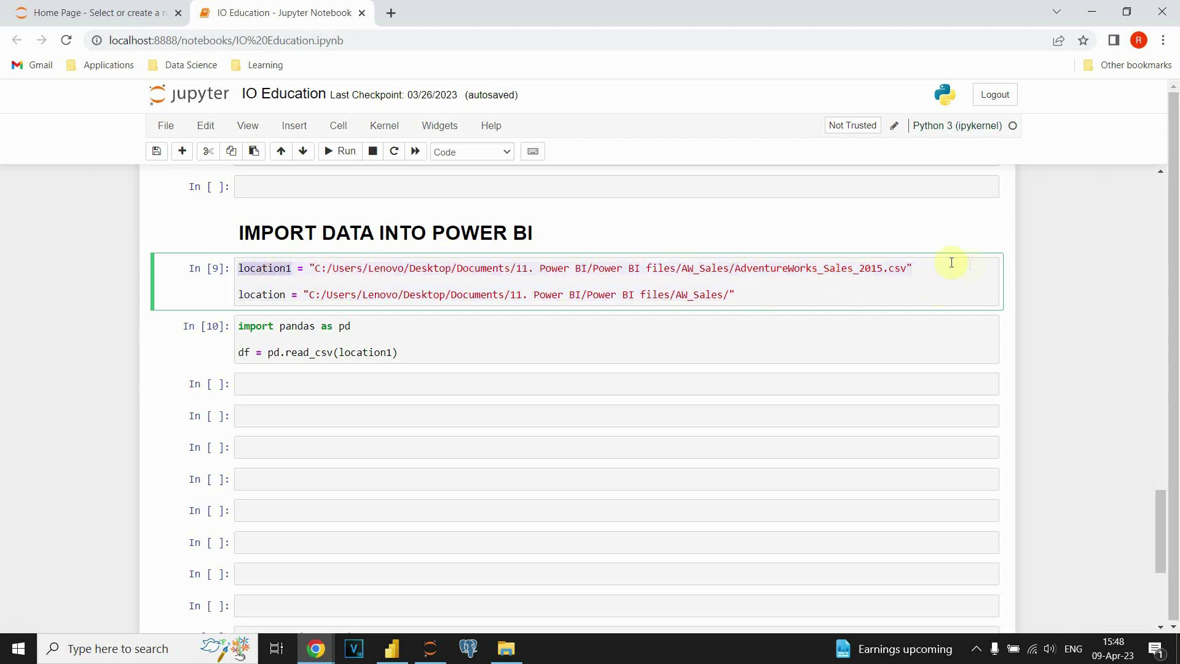
triple_click(950, 265)
key(ctrl+c)
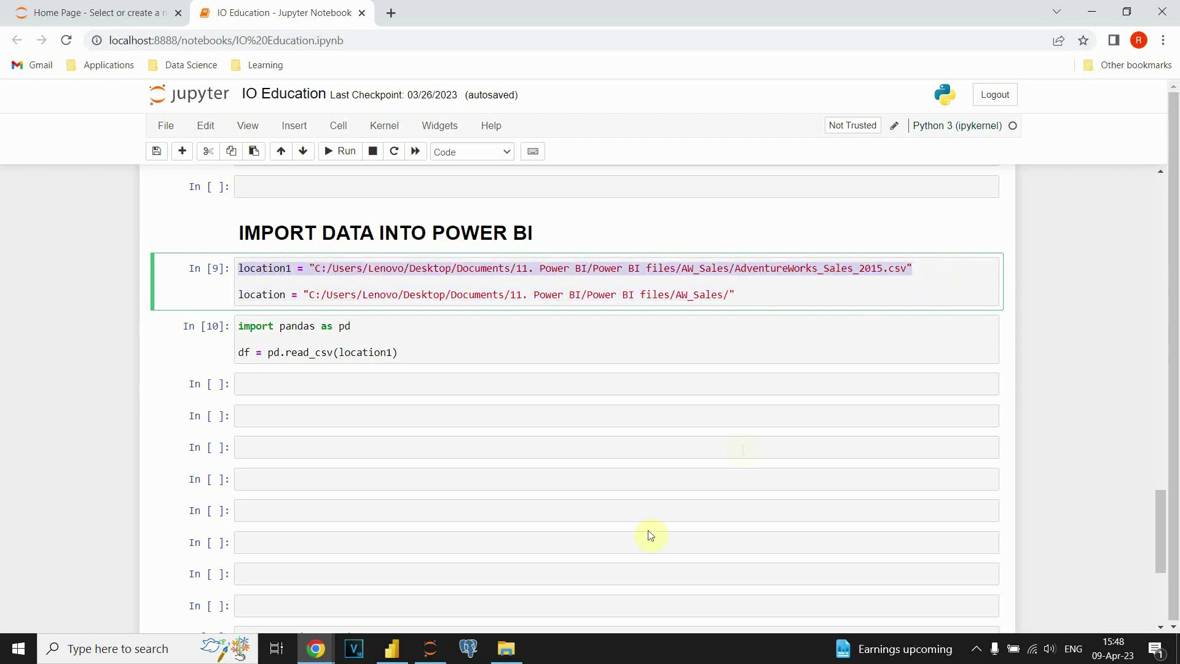
click(392, 649)
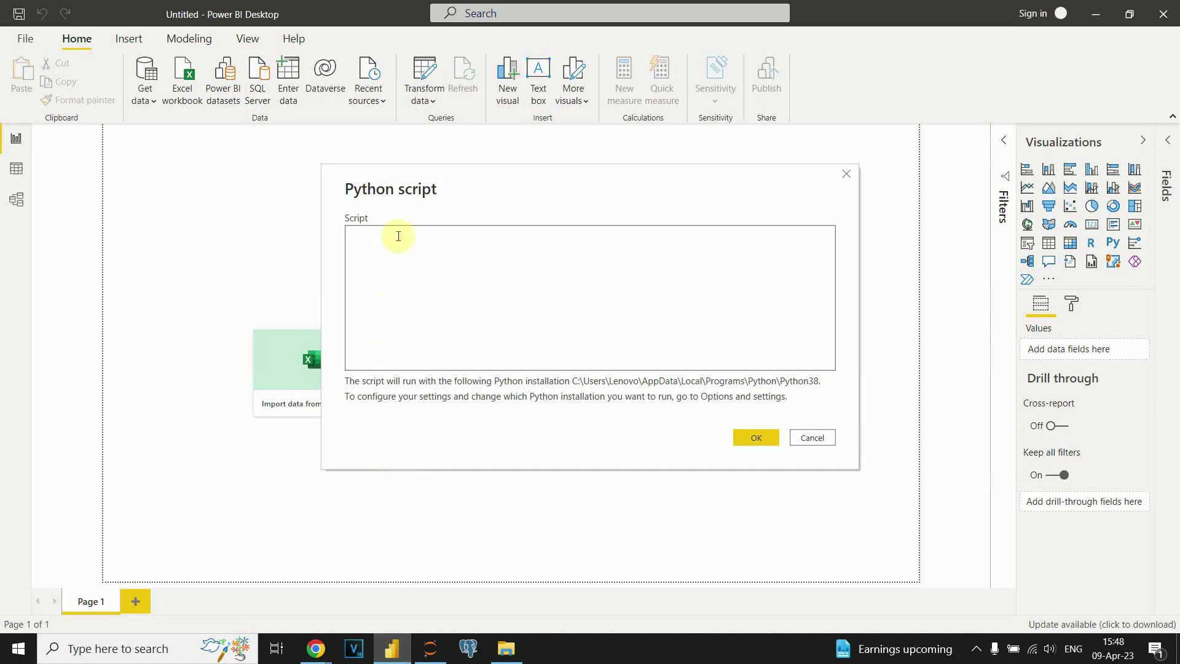
key(ctrl+v)
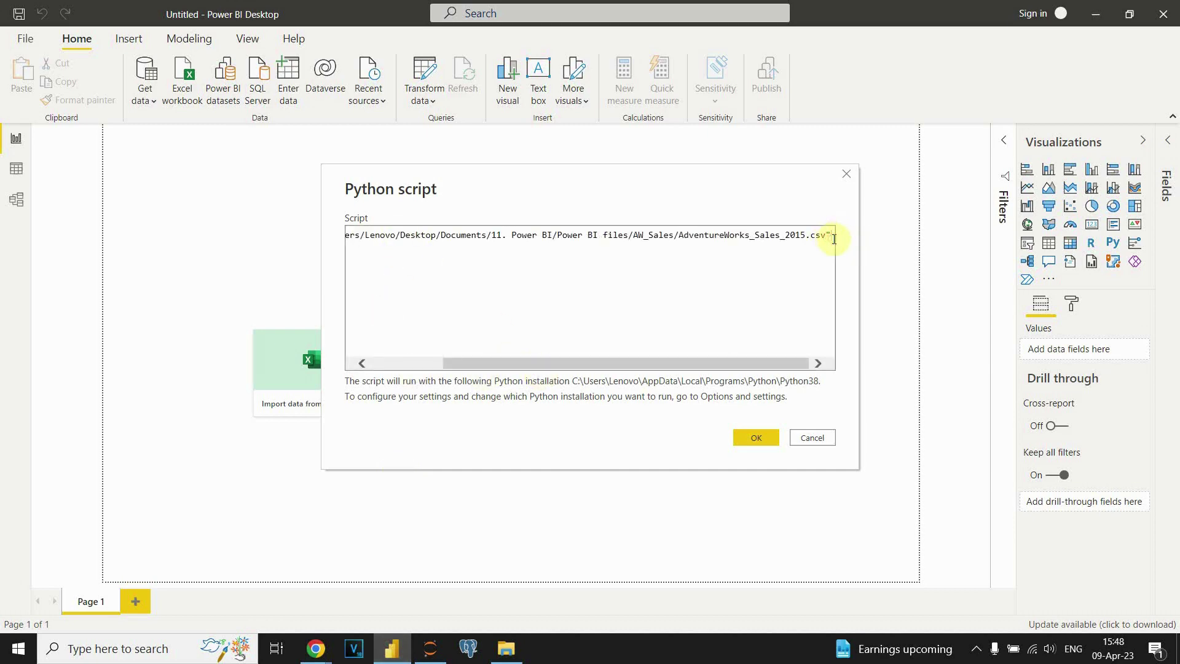
key(Return)
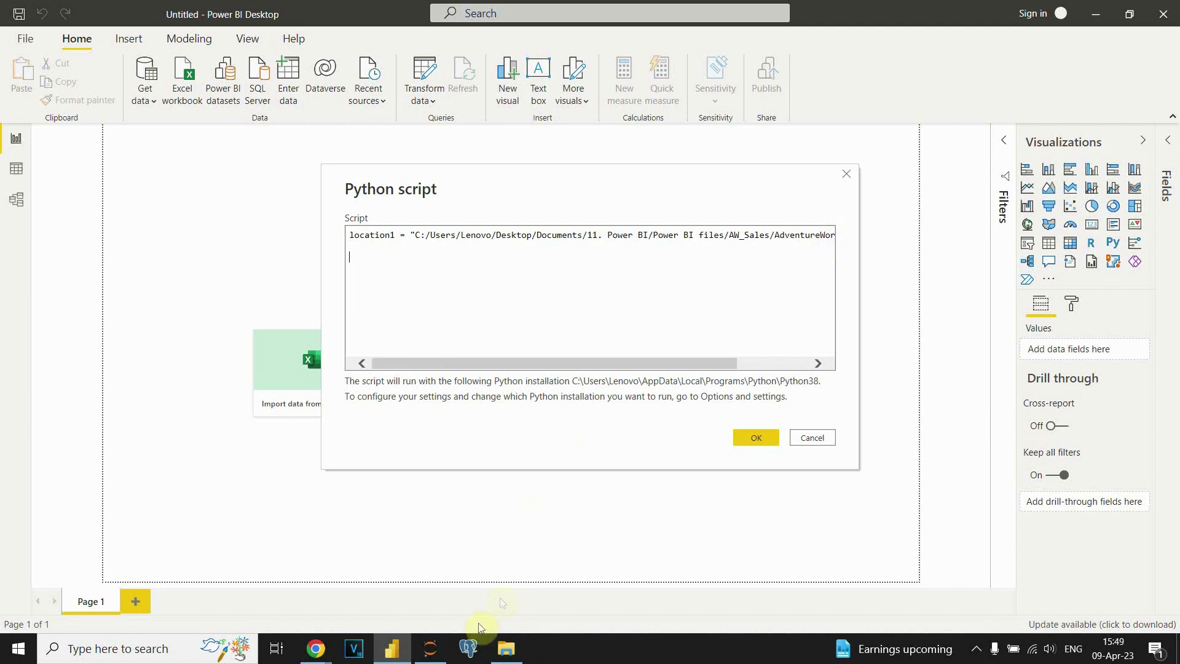
Add the 'import pandas as pd' and 'df = pd.read_csv(location1)' lines to the script.
click(315, 648)
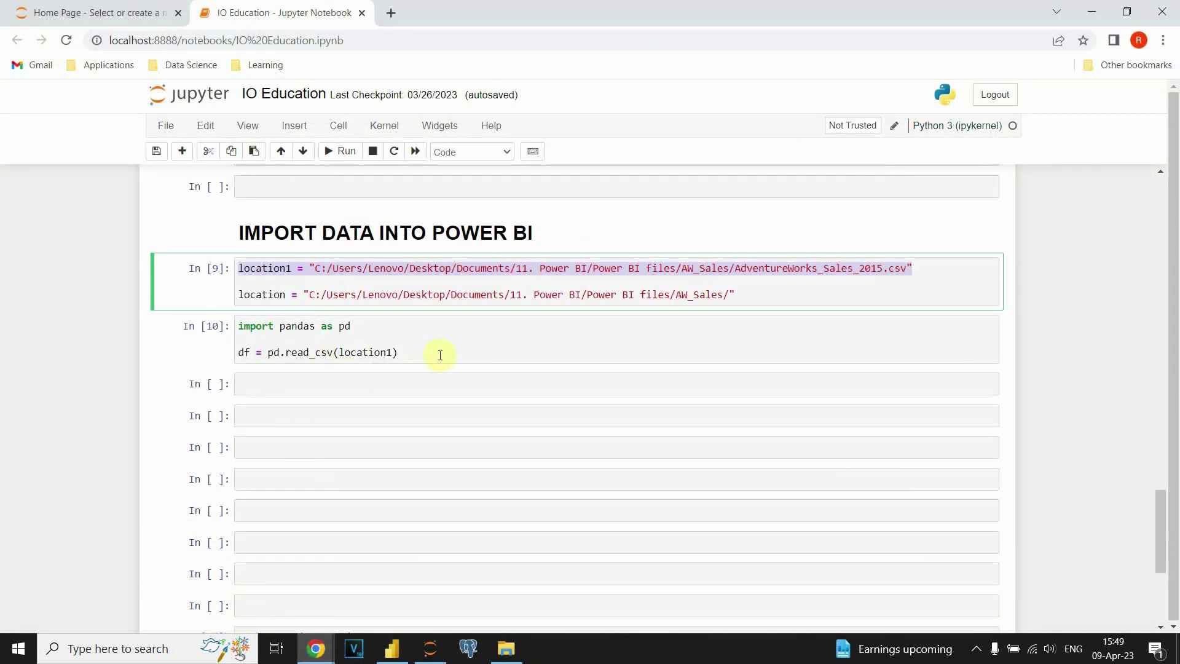
drag(439, 355, 223, 324)
key(ctrl+c)
key(alt+Tab)
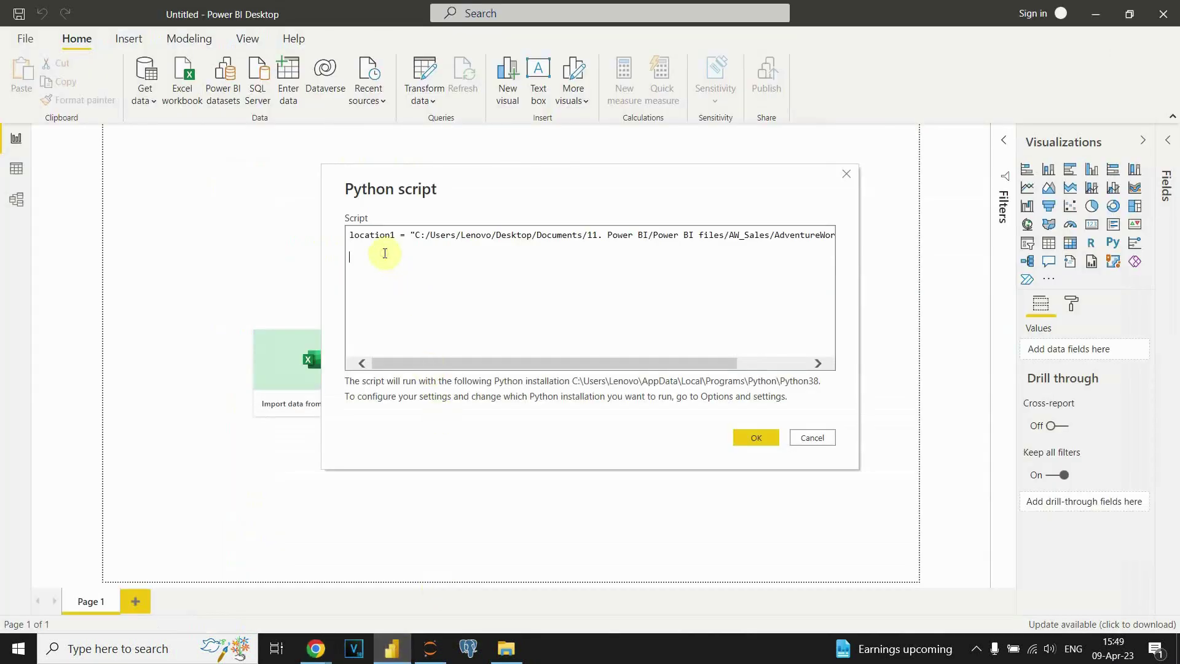
key(ctrl+v)
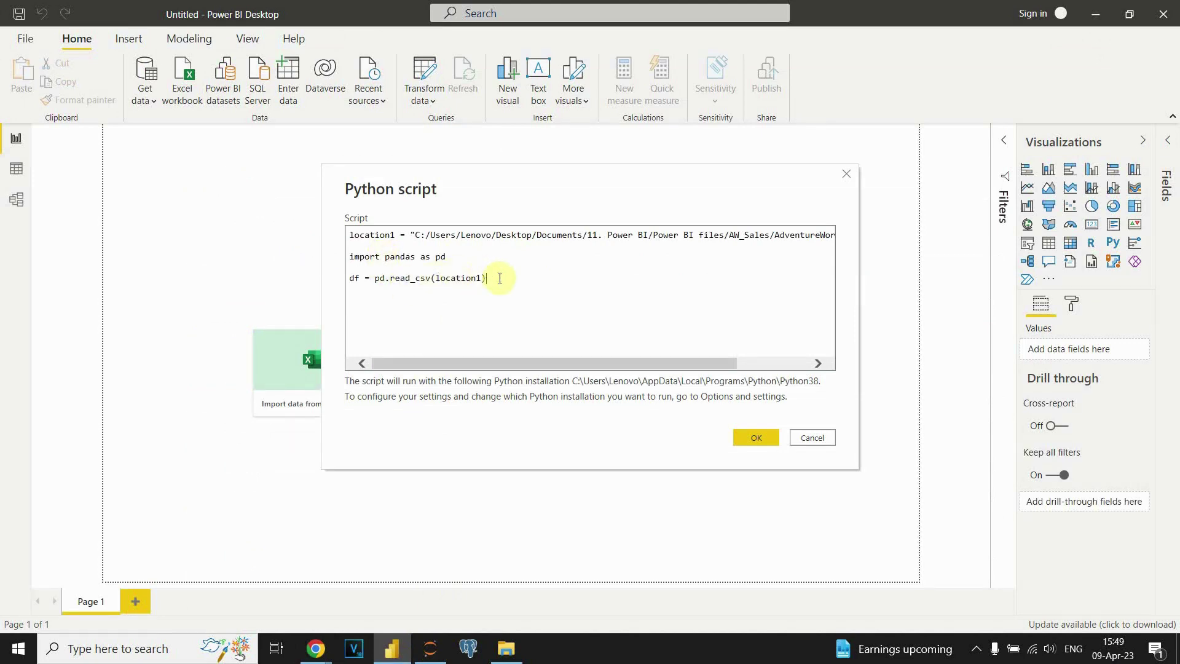
click(498, 278)
Explain the path, import and read_csv lines, then run the script.
drag(351, 236, 740, 237)
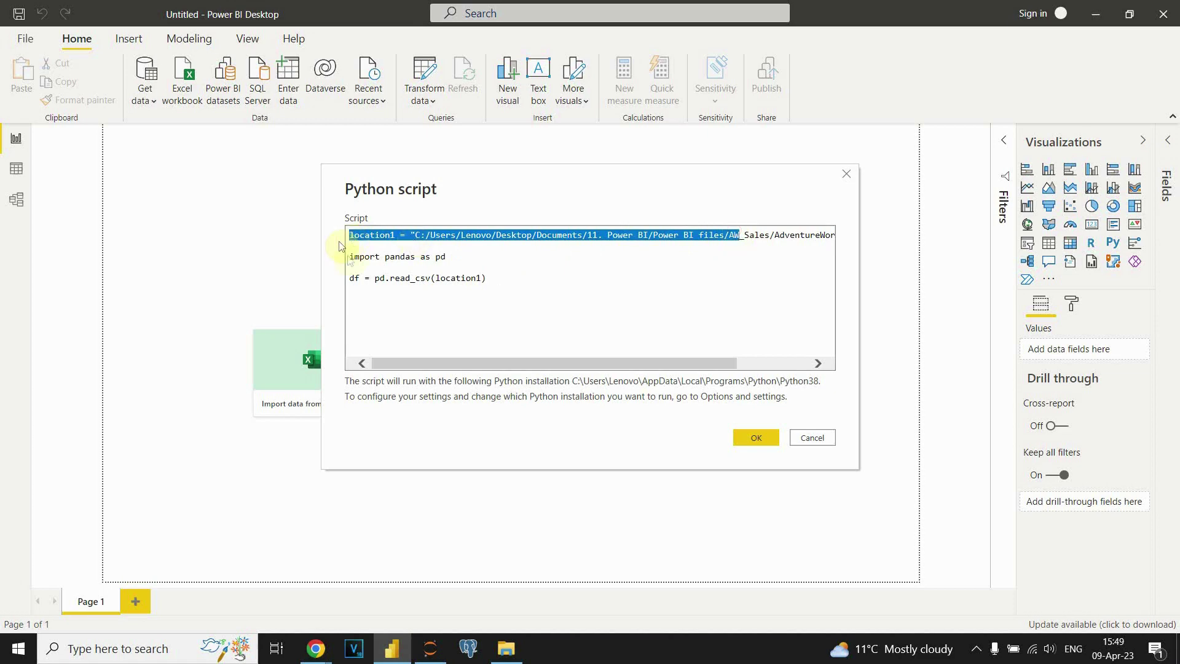
drag(350, 257, 450, 261)
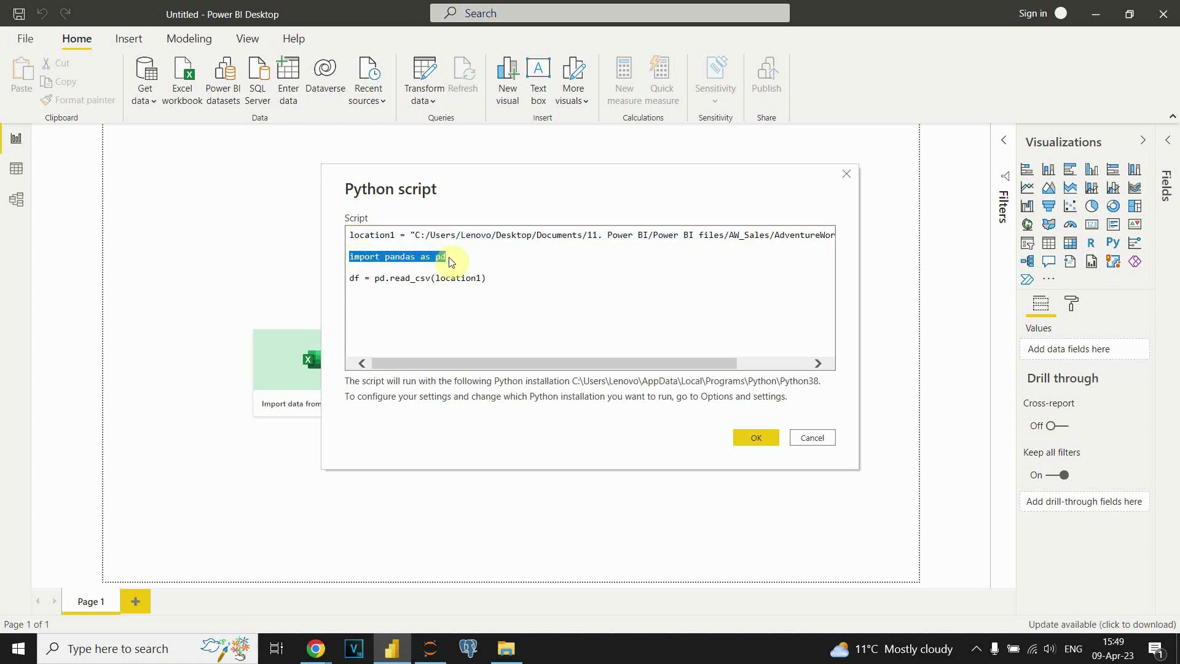
click(450, 261)
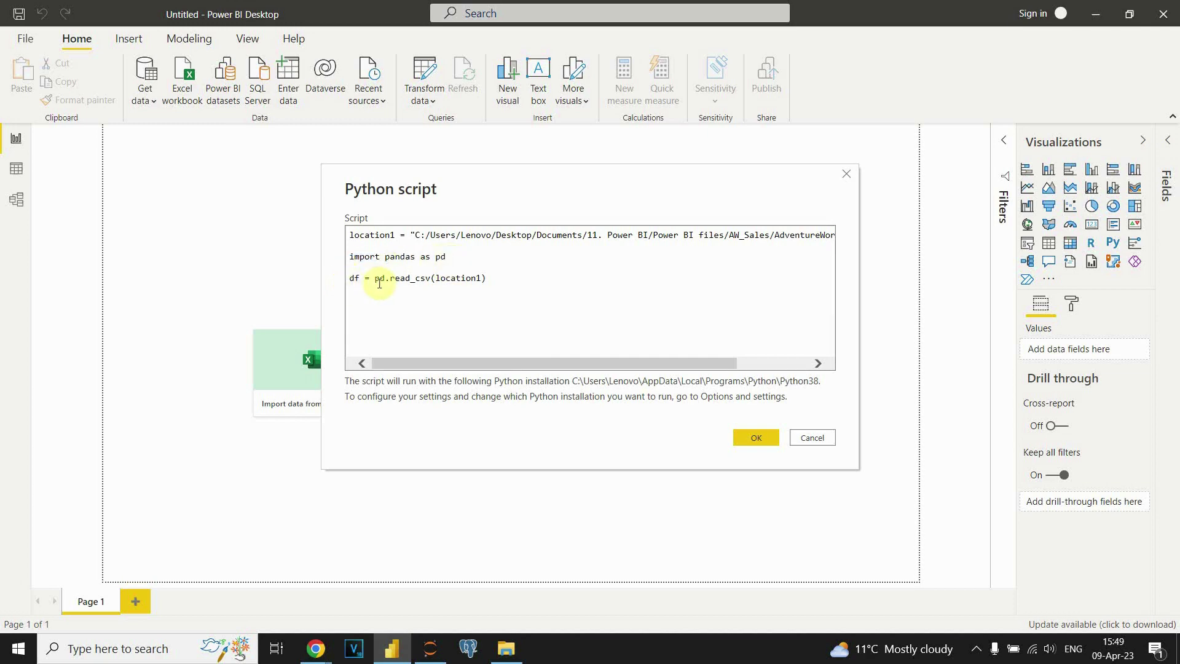
double_click(408, 279)
double_click(353, 279)
double_click(412, 279)
double_click(454, 280)
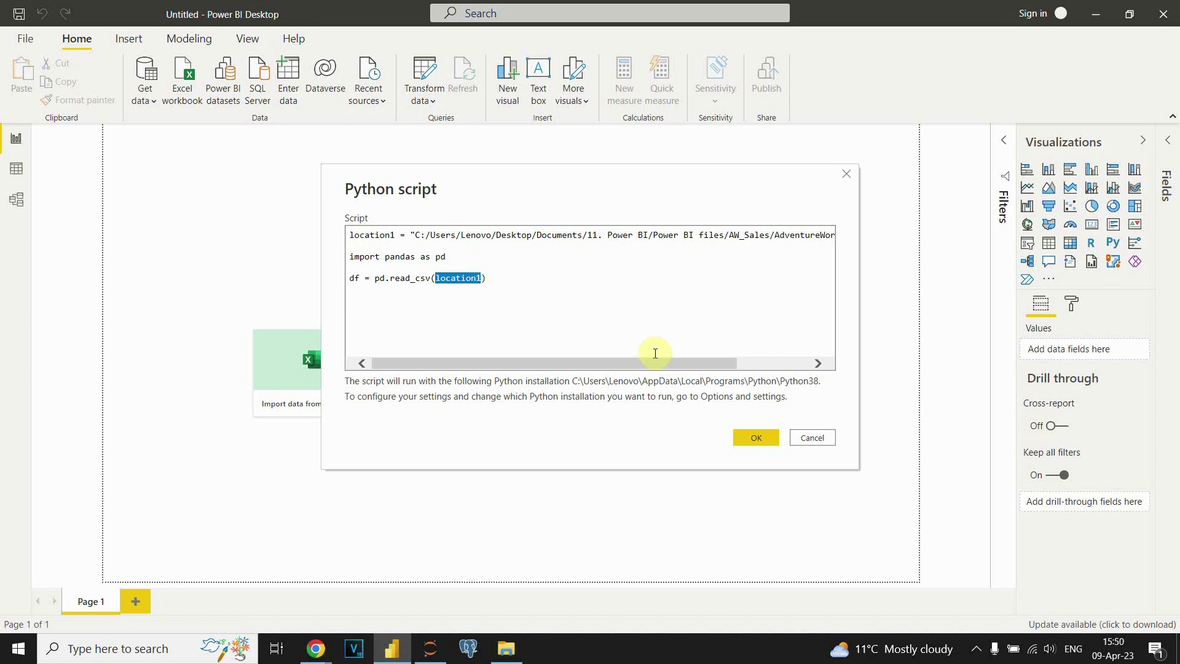
click(753, 438)
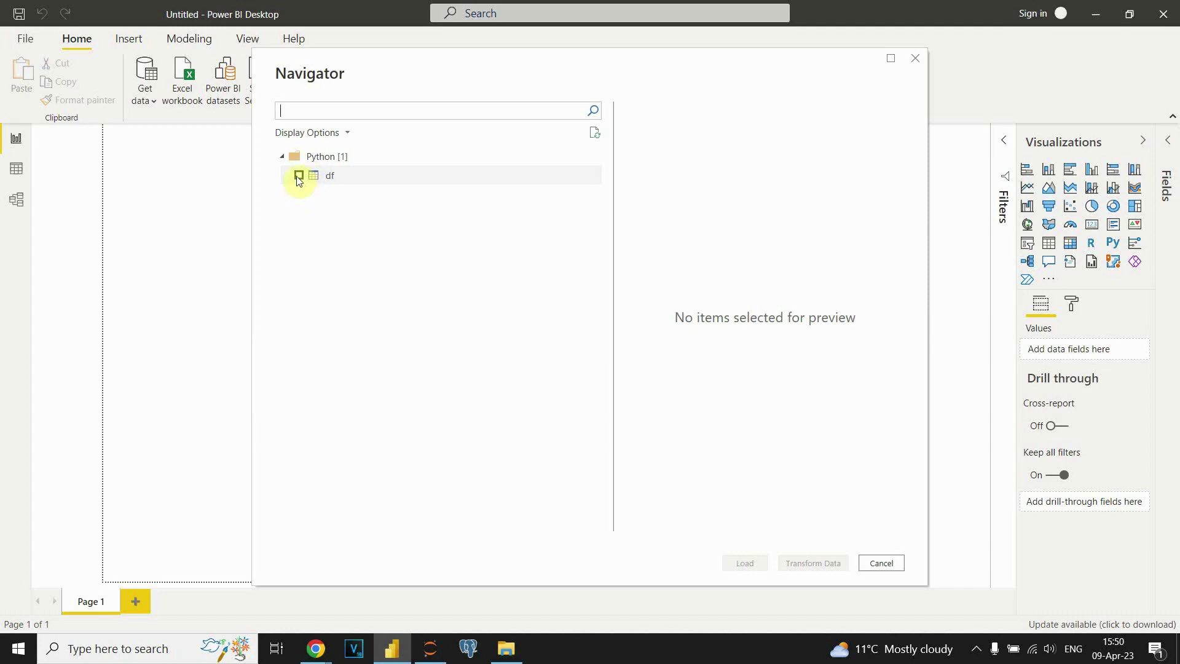
Tick the df table in Navigator, preview its sales columns, and load it.
click(298, 177)
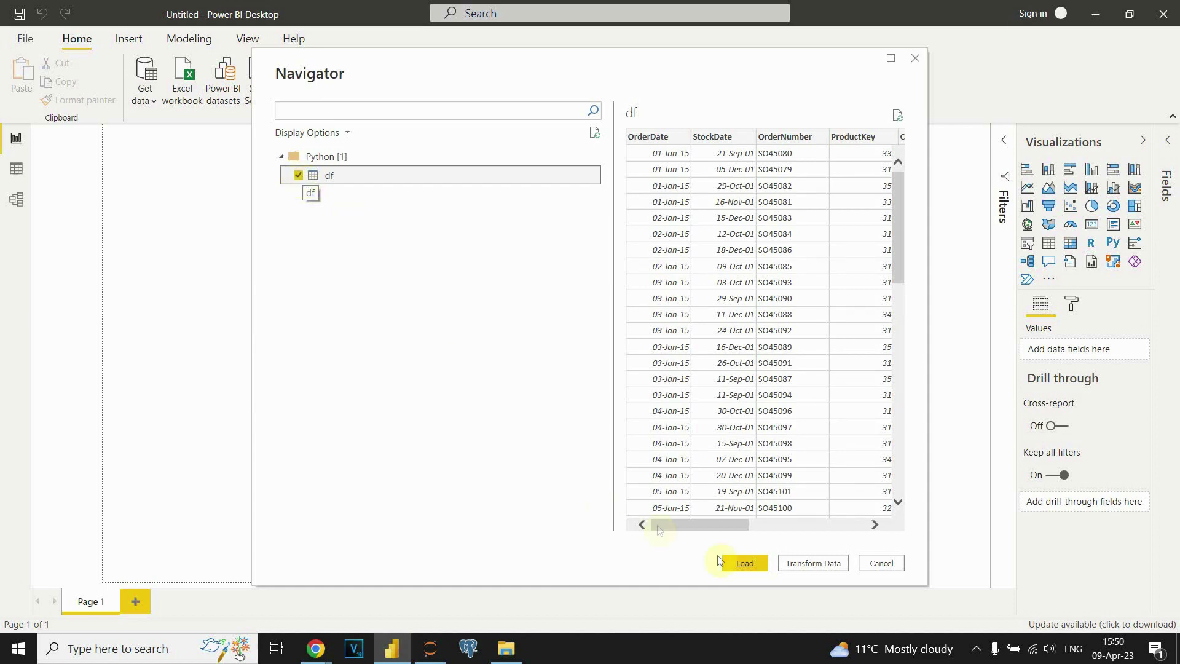
drag(687, 527, 828, 533)
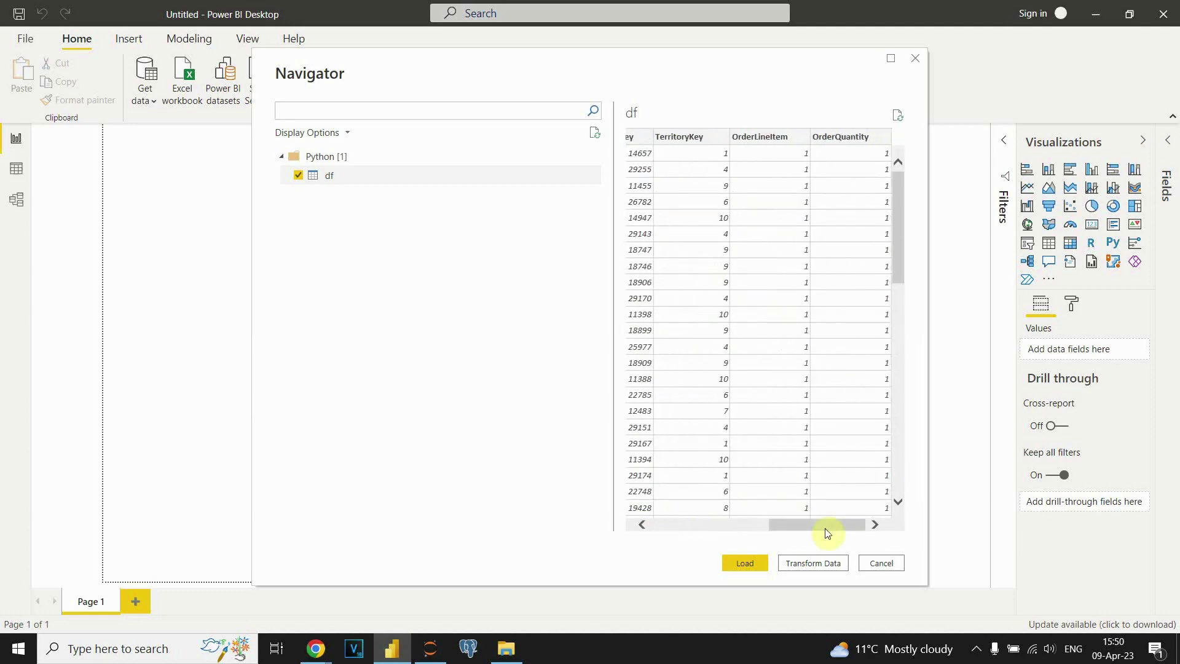
click(747, 571)
click(735, 569)
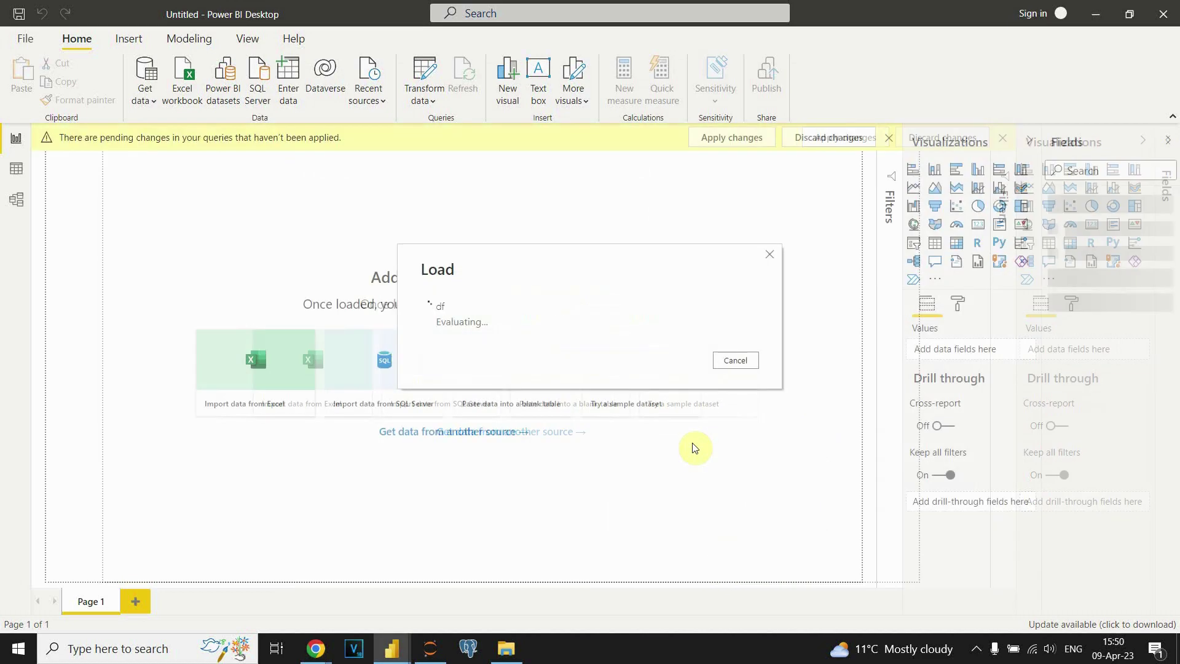
Expand df in the Fields pane and place an empty matrix on the page.
click(1049, 203)
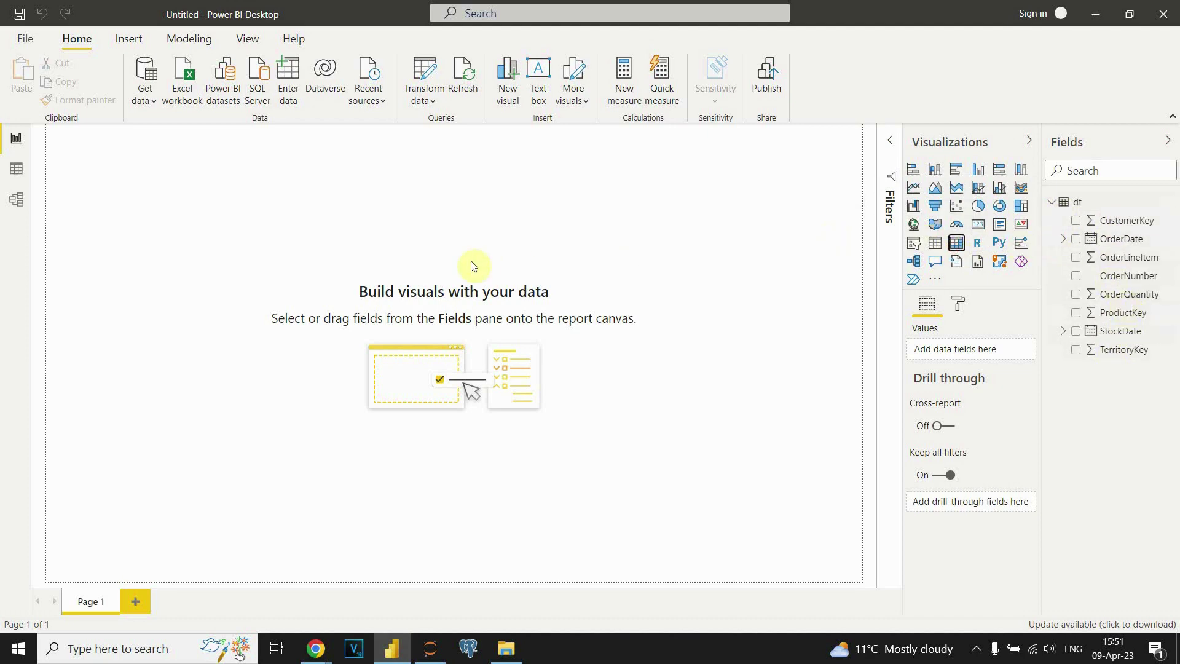
click(957, 245)
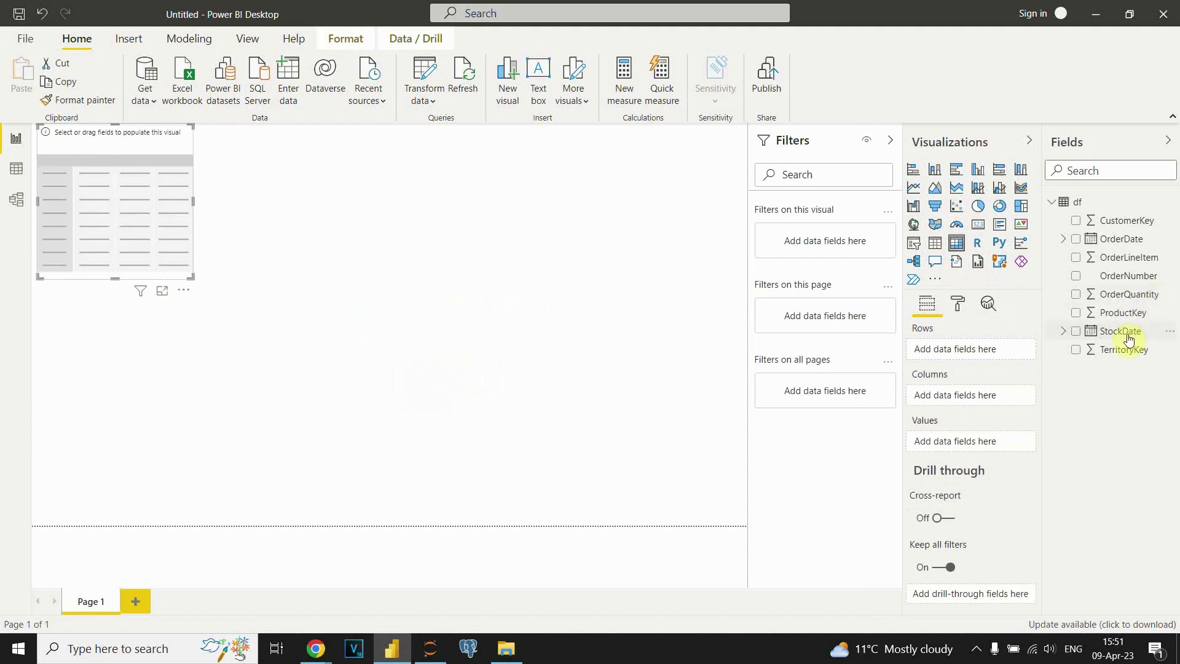
Put StockDate in the matrix rows and OrderQuantity in values, totalling 2630.
drag(1131, 337, 980, 350)
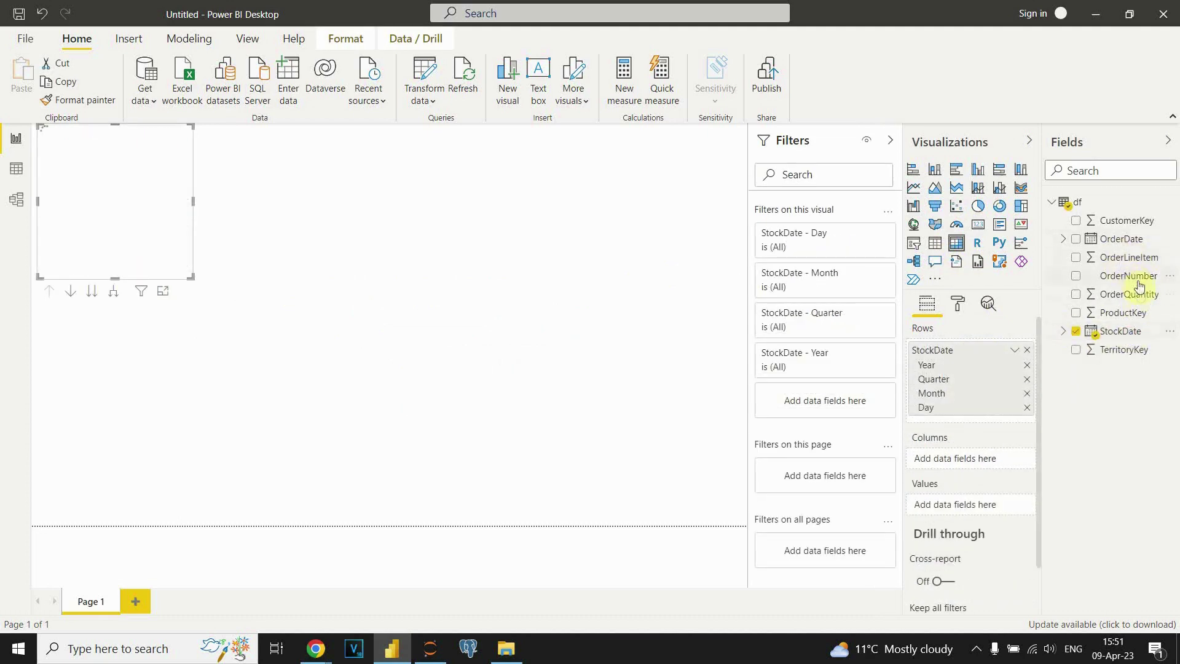
mouse_move(1129, 257)
drag(1130, 294, 970, 461)
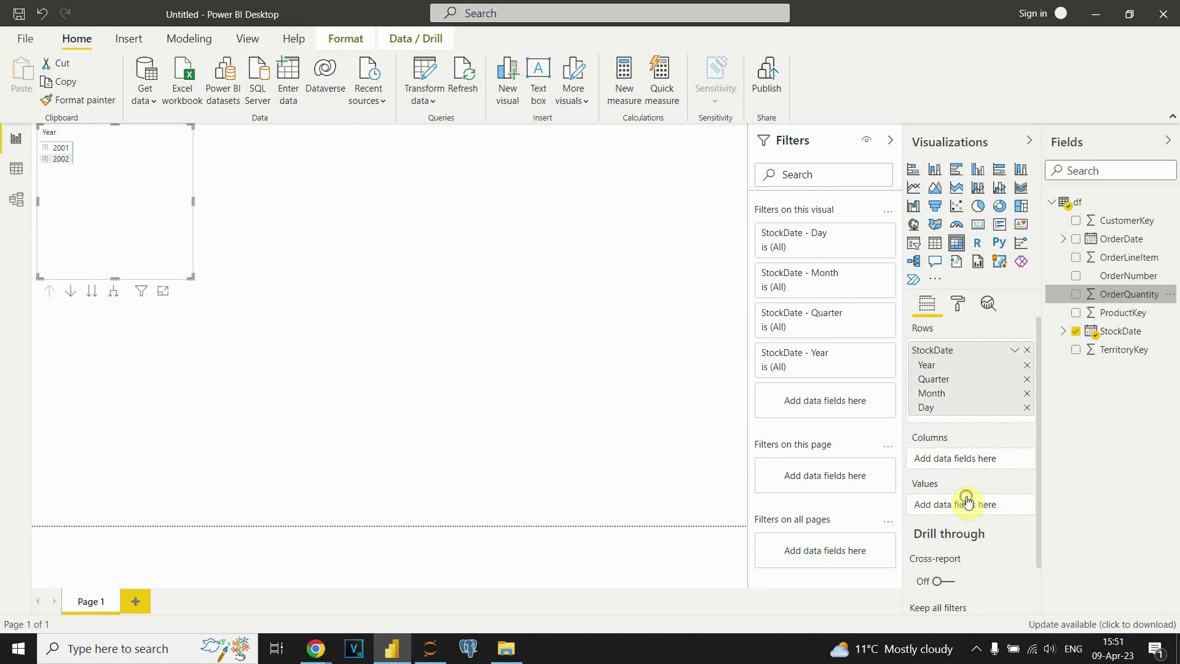
drag(971, 461, 968, 504)
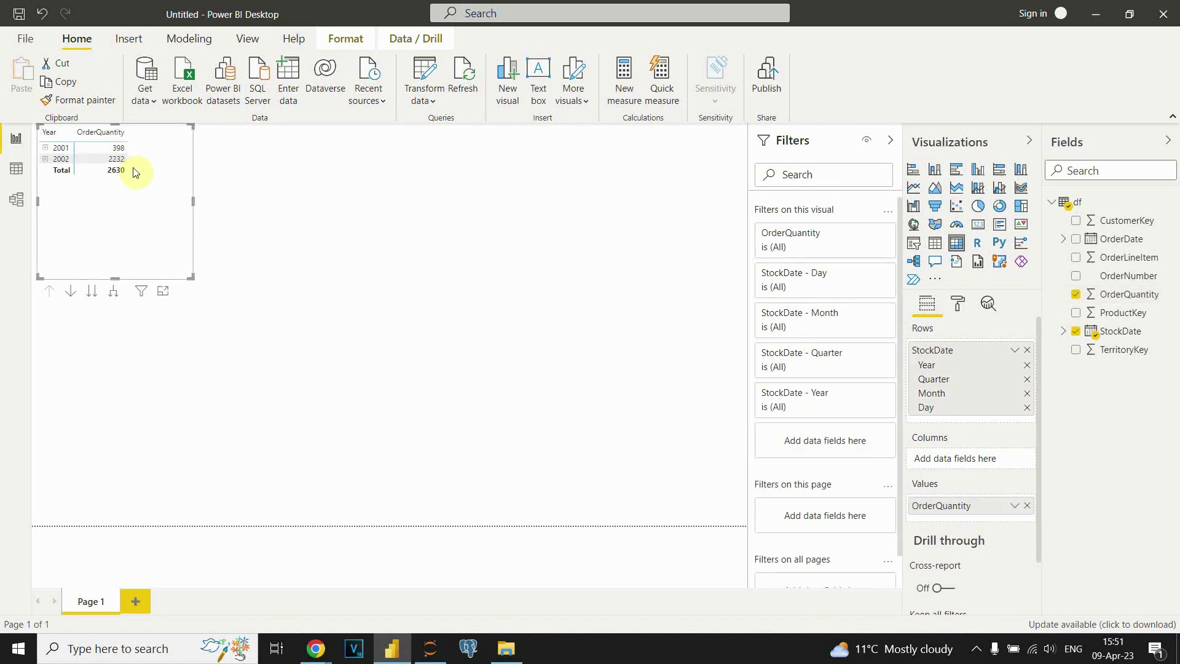